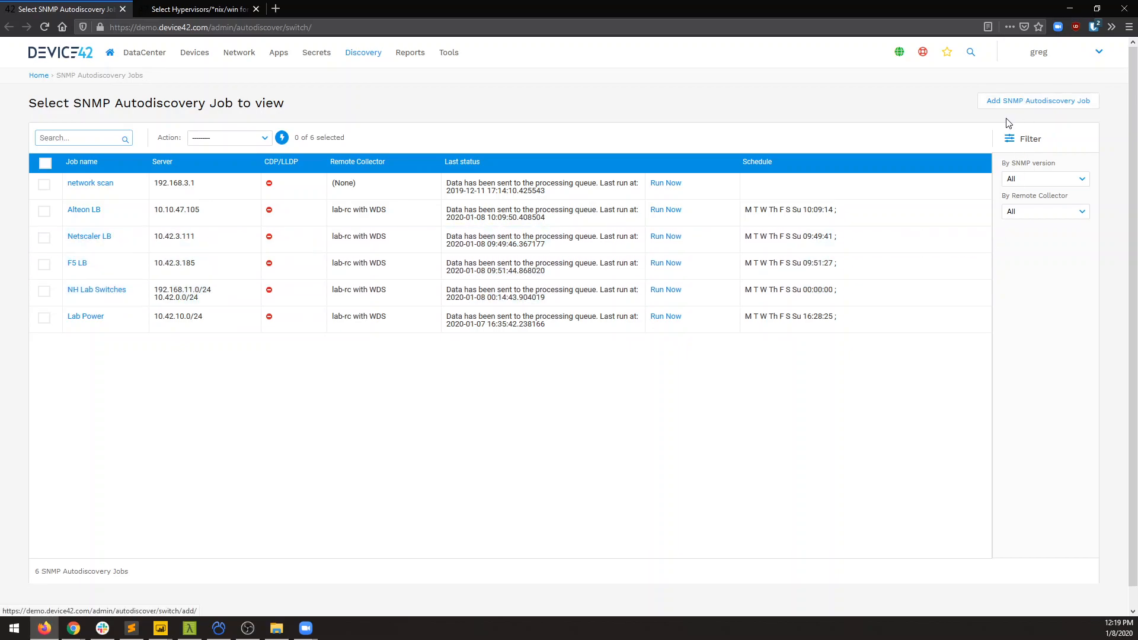
# Step: Start a new SNMP autodiscovery job named Network Switches, using the lab-rc with WDS remote collector and 10.42.0.0/24 as its servers
pyautogui.click(996, 104)
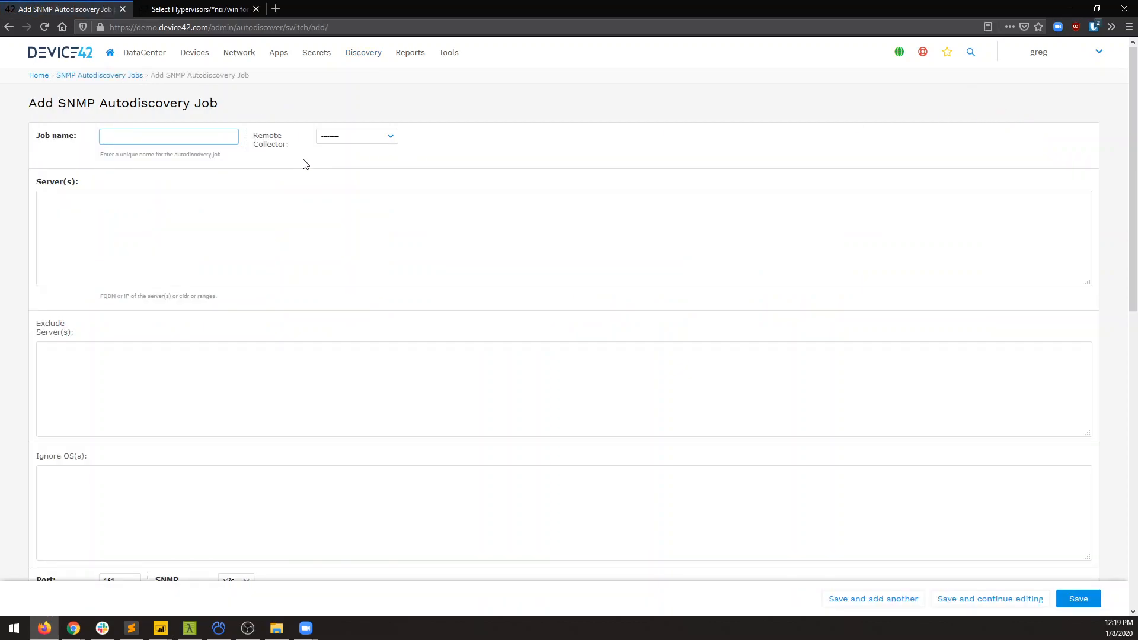
pyautogui.write('Network Switche')
pyautogui.click(386, 138)
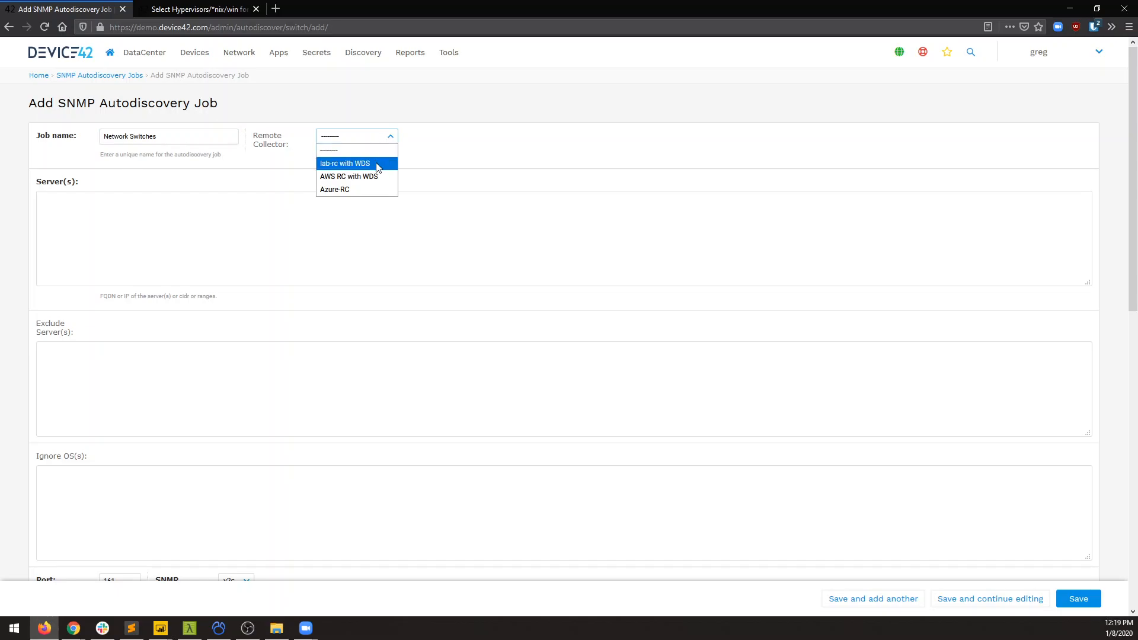
pyautogui.click(377, 165)
pyautogui.click(371, 218)
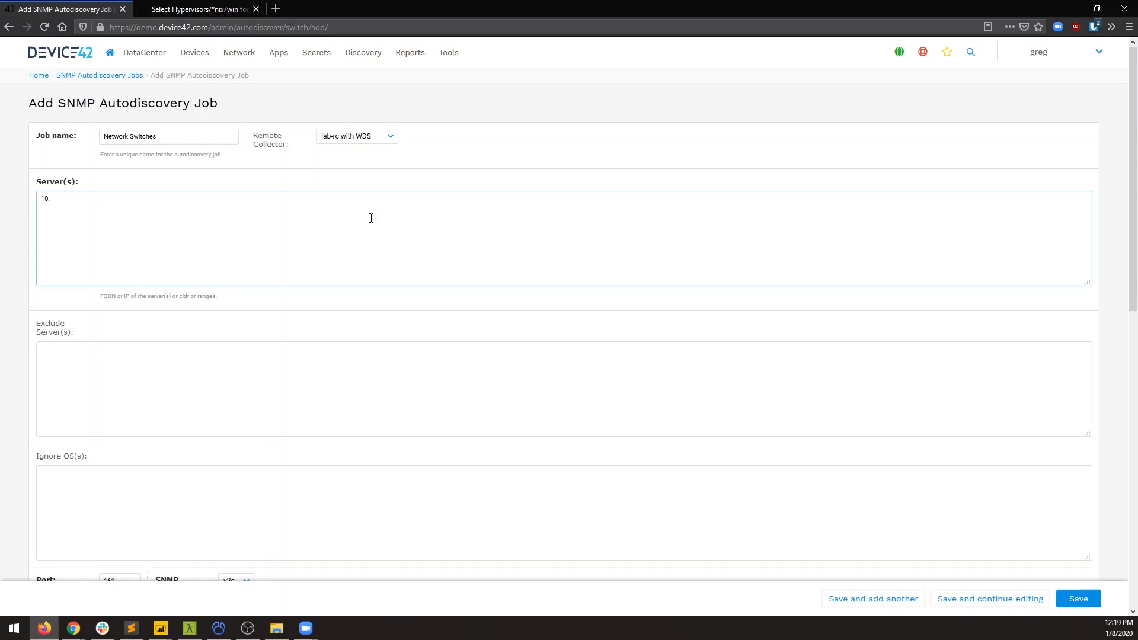
pyautogui.write('10.42.0.0/24')
pyautogui.click(301, 367)
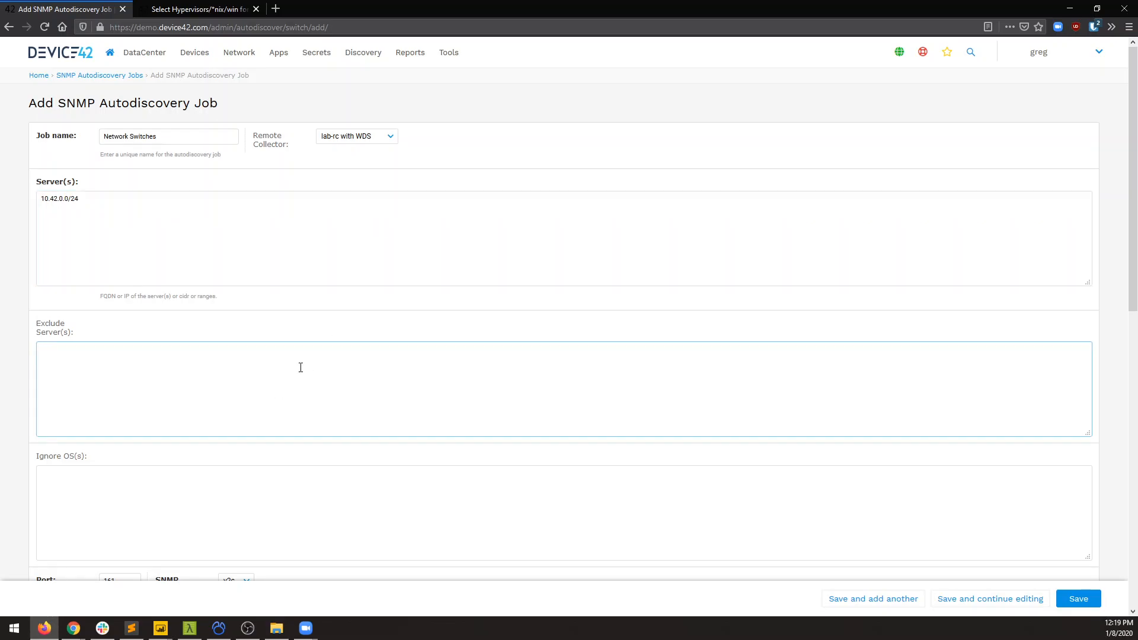
pyautogui.scroll(-4, 301, 368)
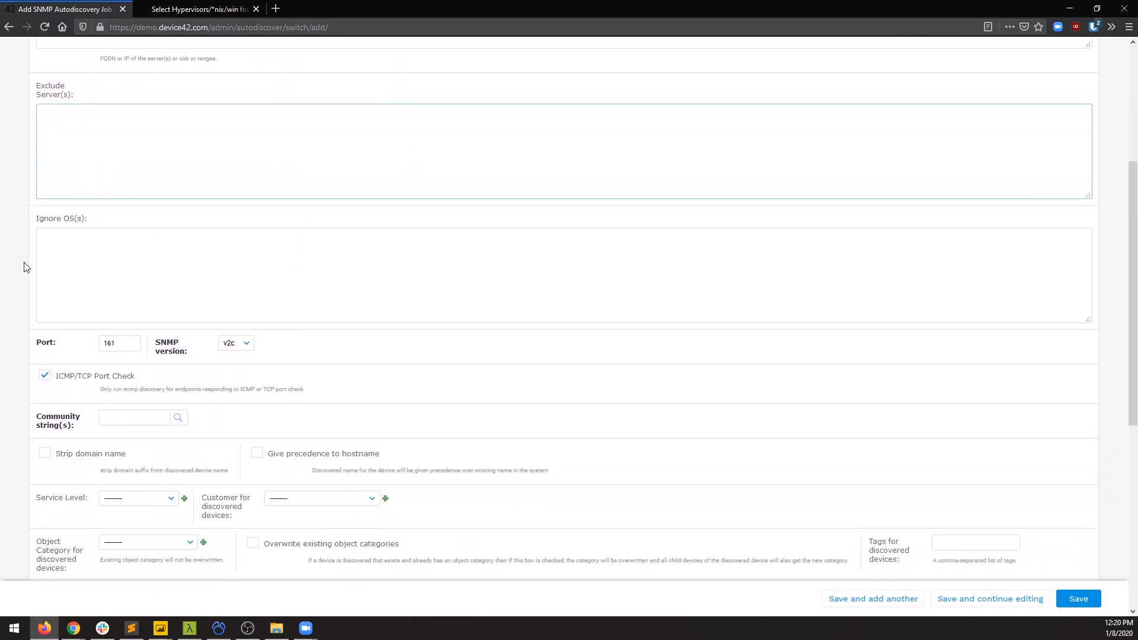
pyautogui.click(201, 244)
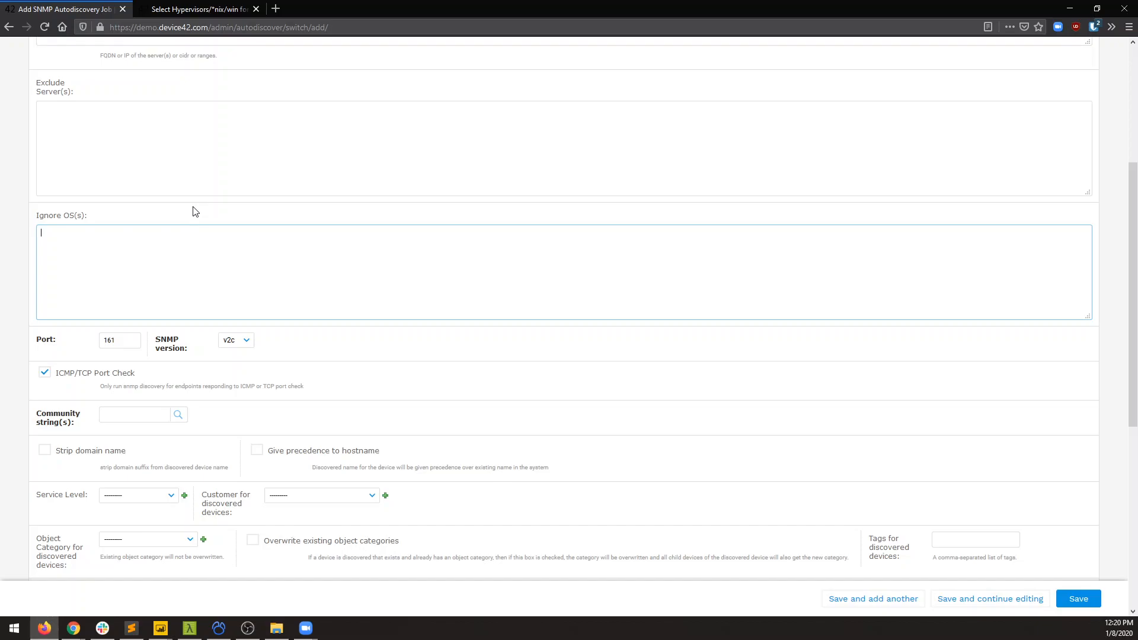
pyautogui.scroll(-2, 199, 246)
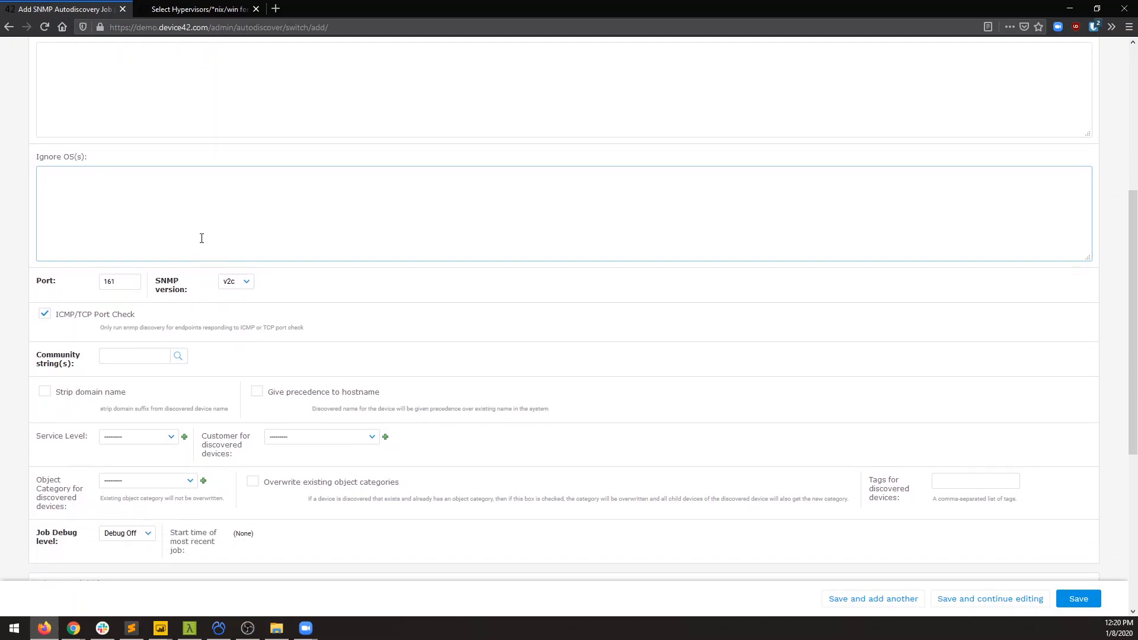
pyautogui.click(121, 275)
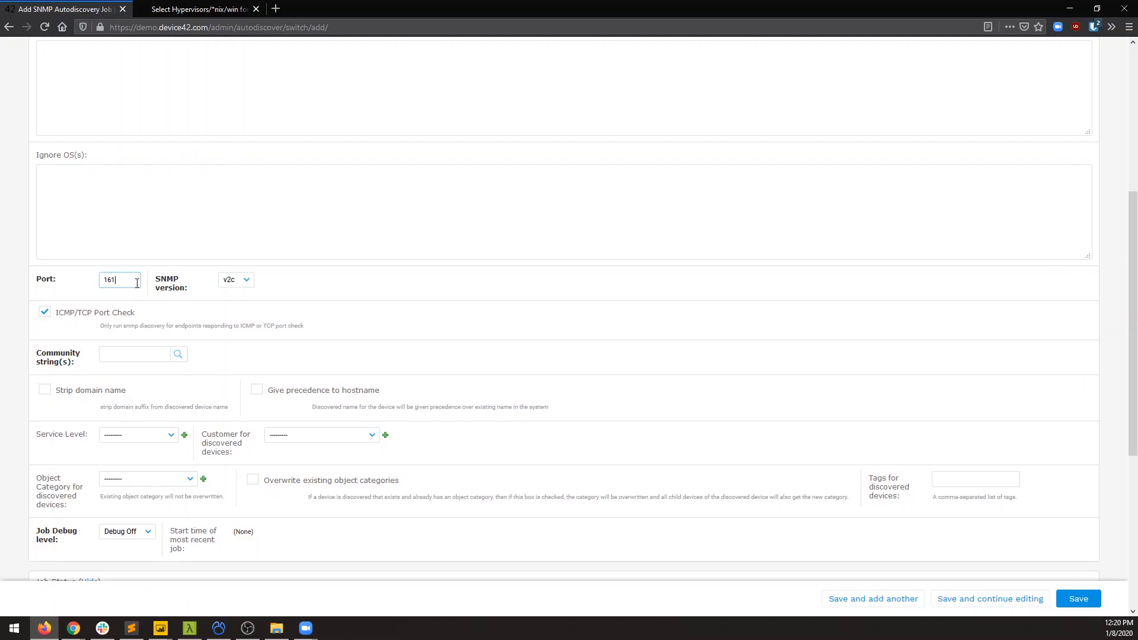
pyautogui.click(230, 280)
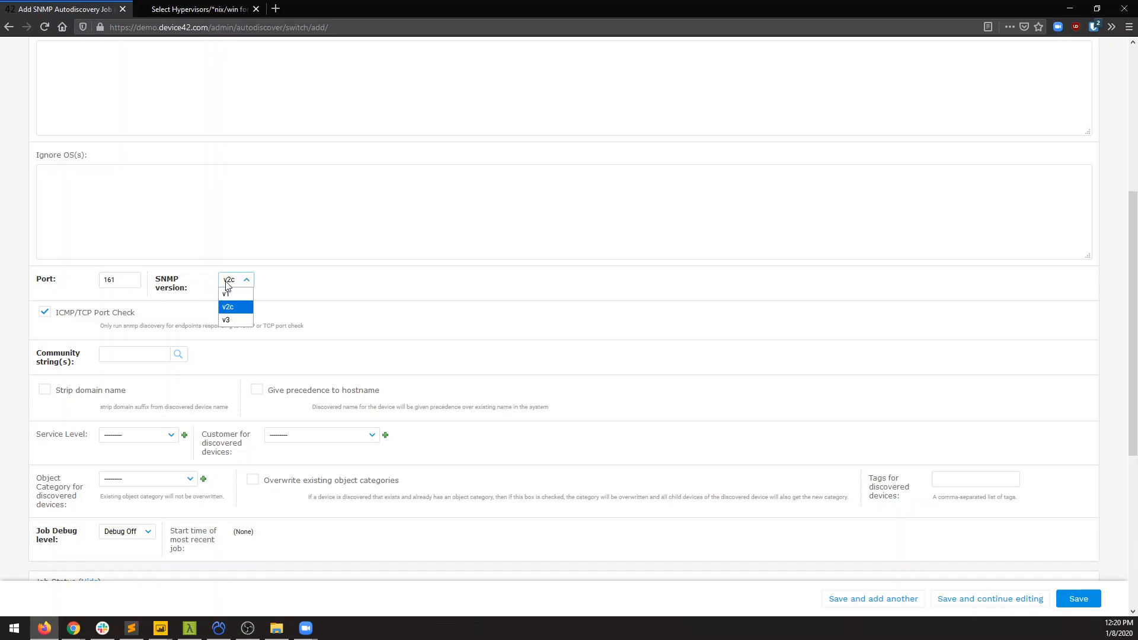
pyautogui.click(226, 321)
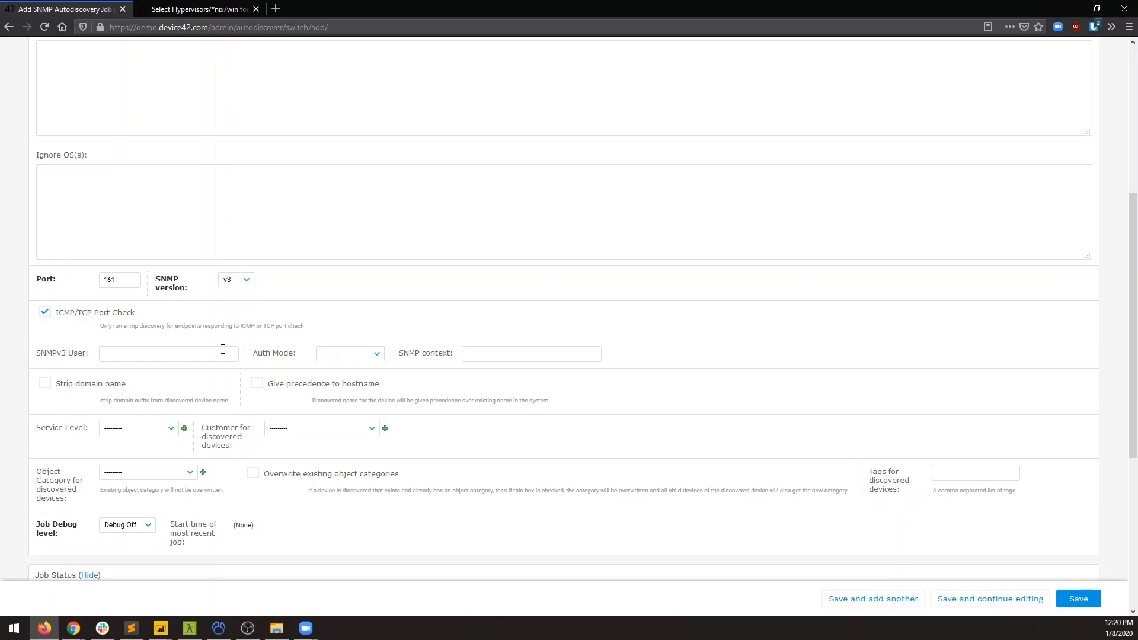
pyautogui.click(361, 355)
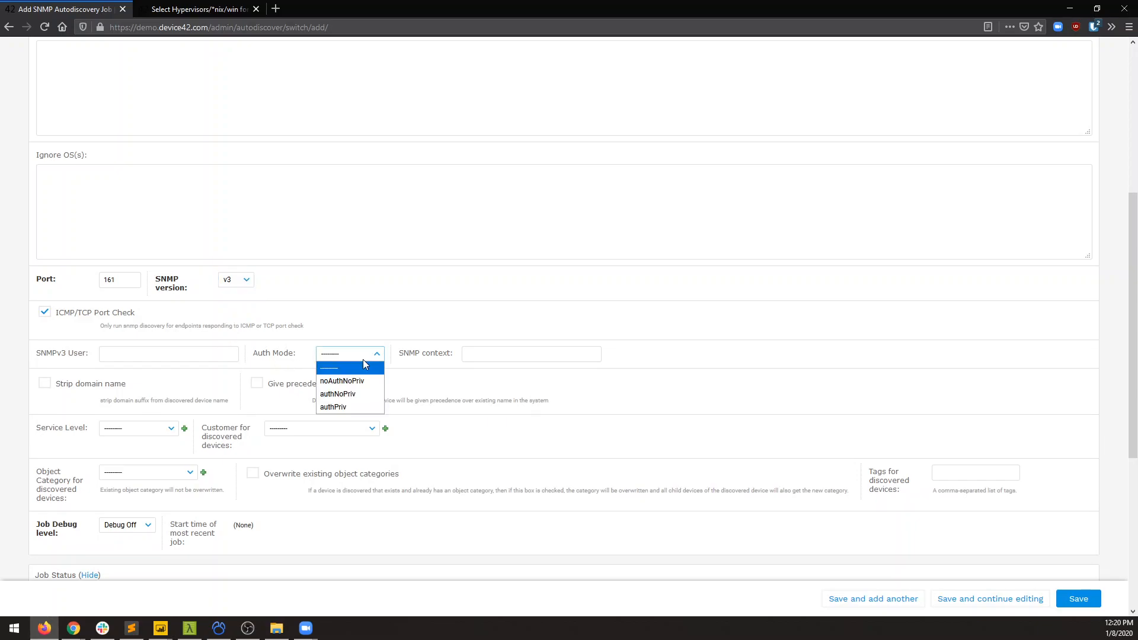
pyautogui.click(356, 407)
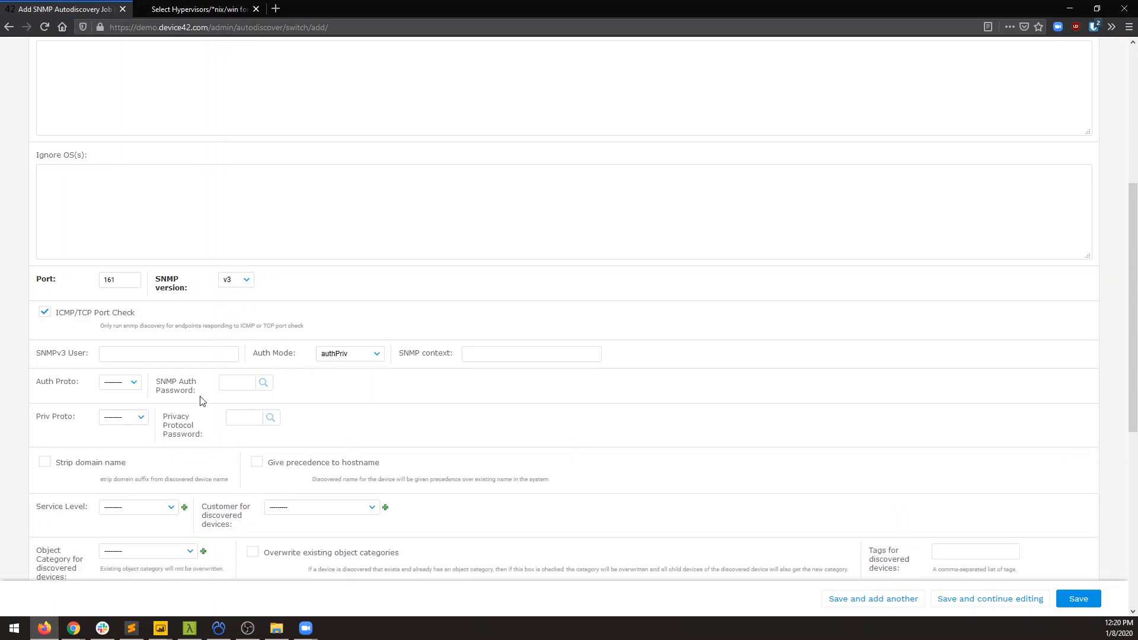
pyautogui.click(117, 380)
pyautogui.click(138, 355)
pyautogui.scroll(-3, 134, 380)
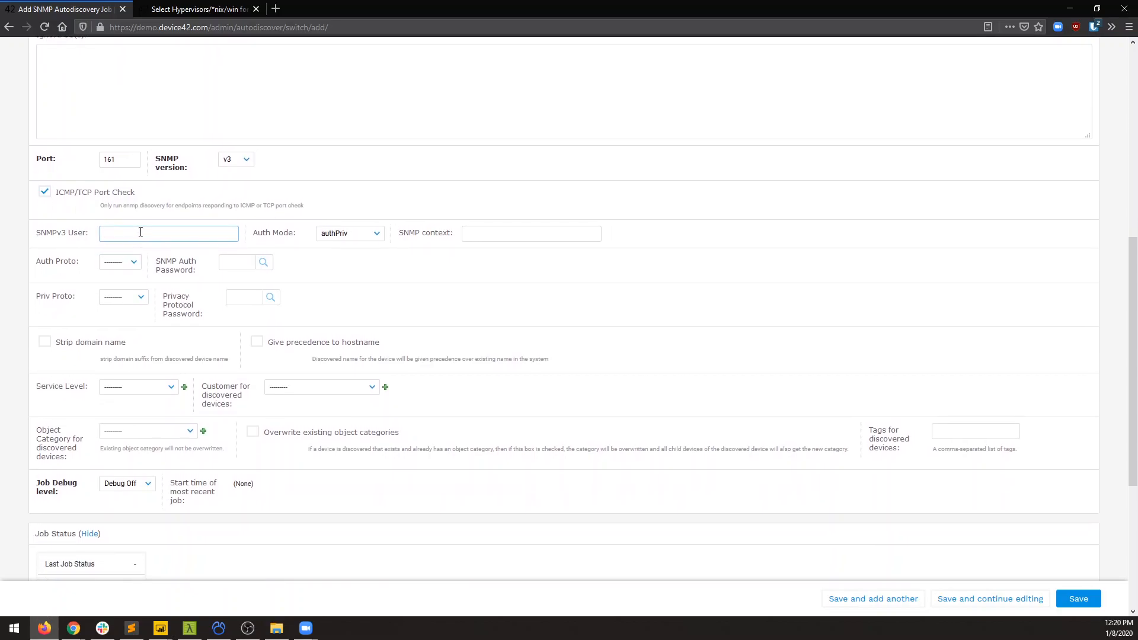
pyautogui.click(368, 233)
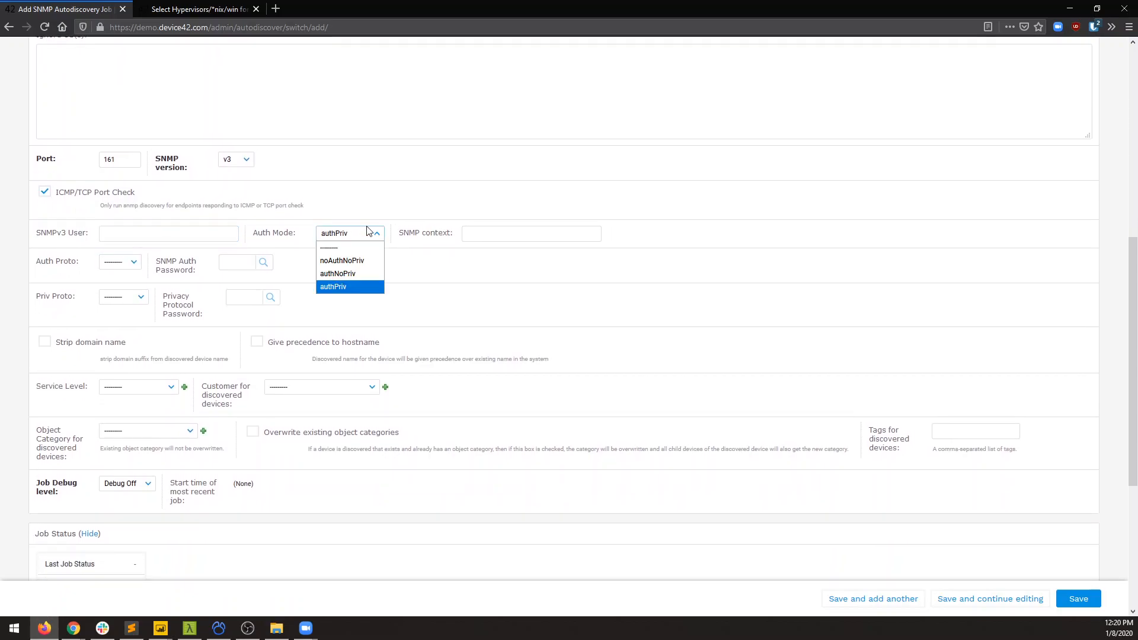
pyautogui.click(352, 272)
pyautogui.click(240, 161)
pyautogui.click(244, 187)
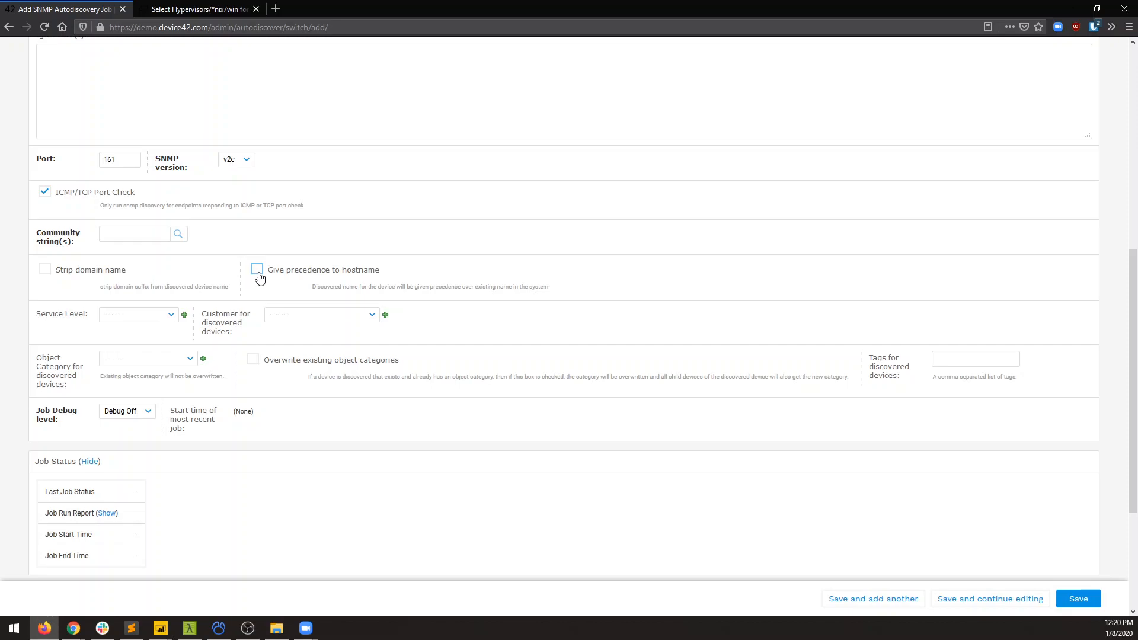
# Step: Examine the available service levels and job debug levels for the discovery job
pyautogui.scroll(-2, 226, 361)
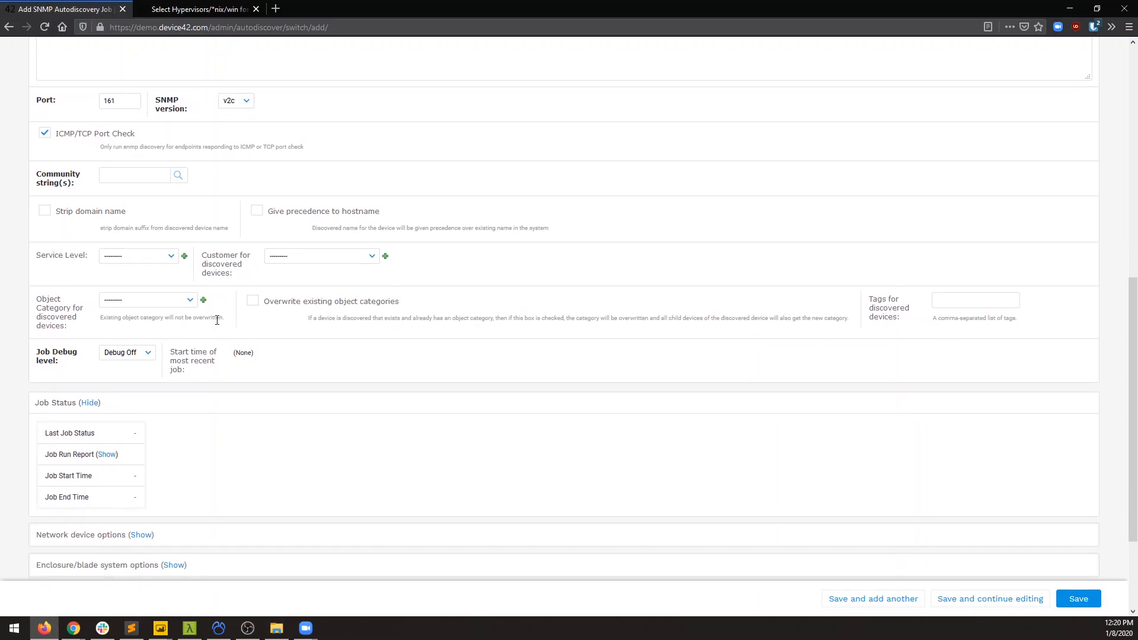
pyautogui.click(156, 255)
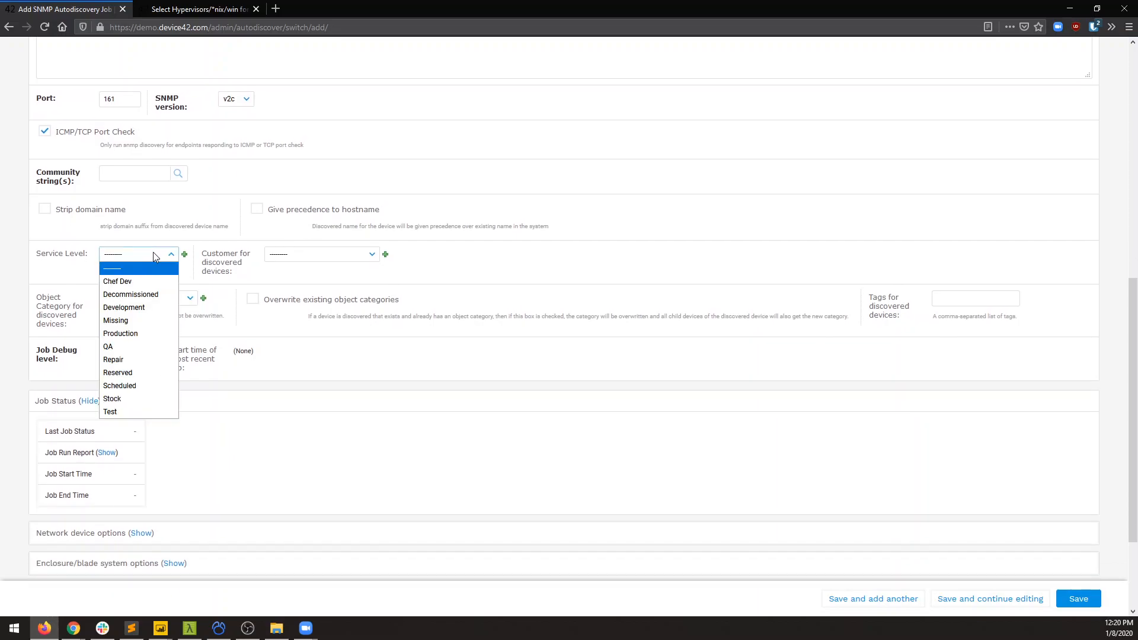
pyautogui.click(156, 256)
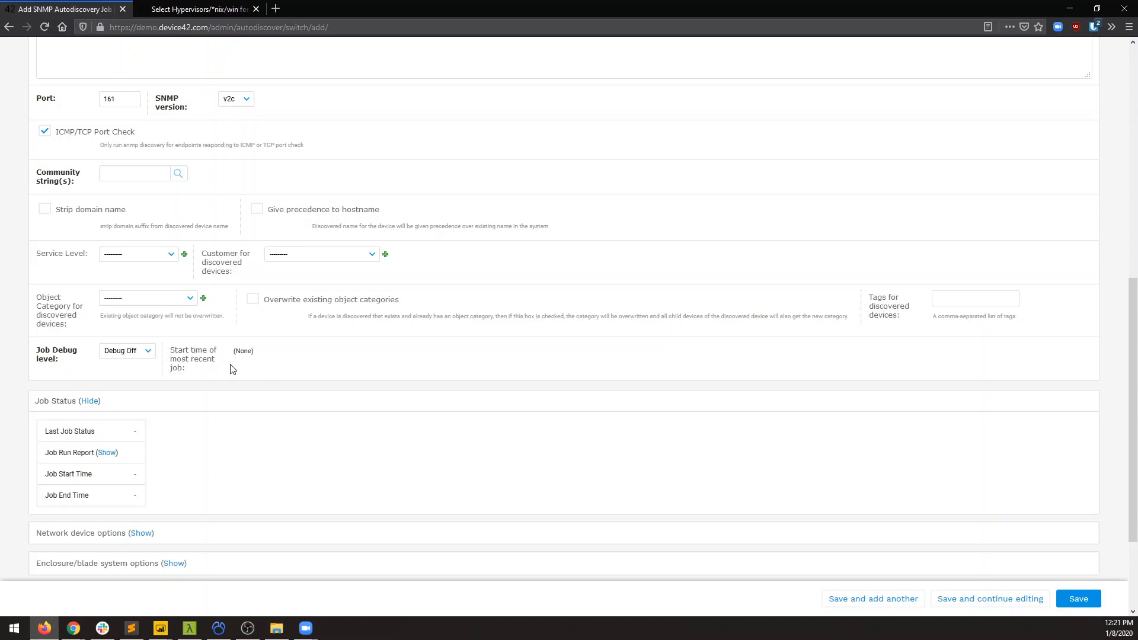
pyautogui.click(132, 350)
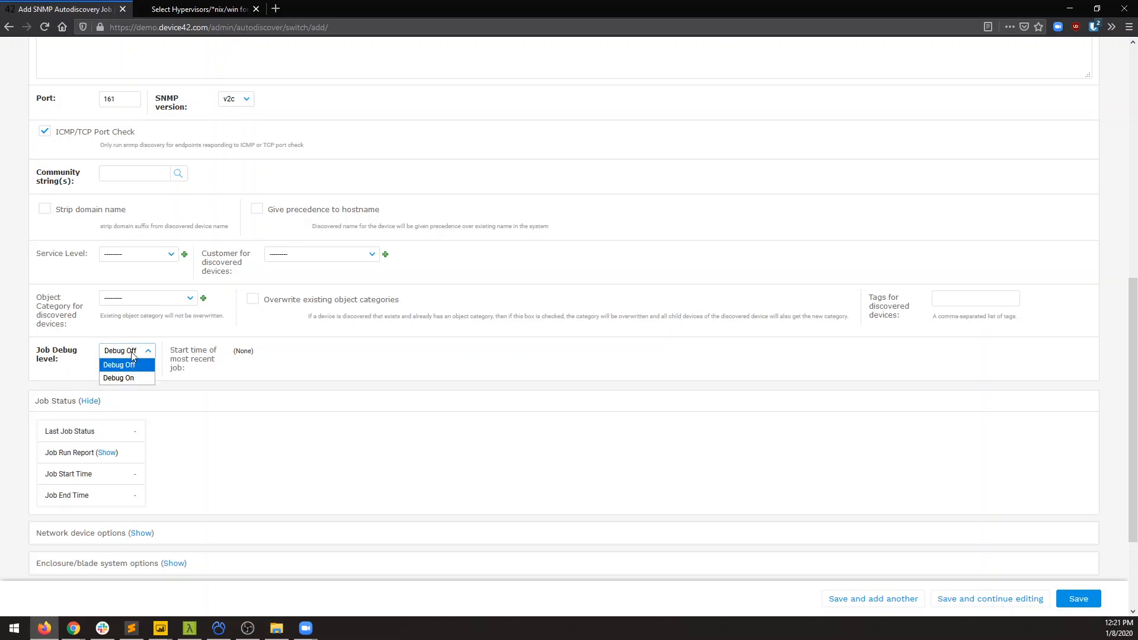
pyautogui.click(132, 353)
pyautogui.scroll(-1, 232, 371)
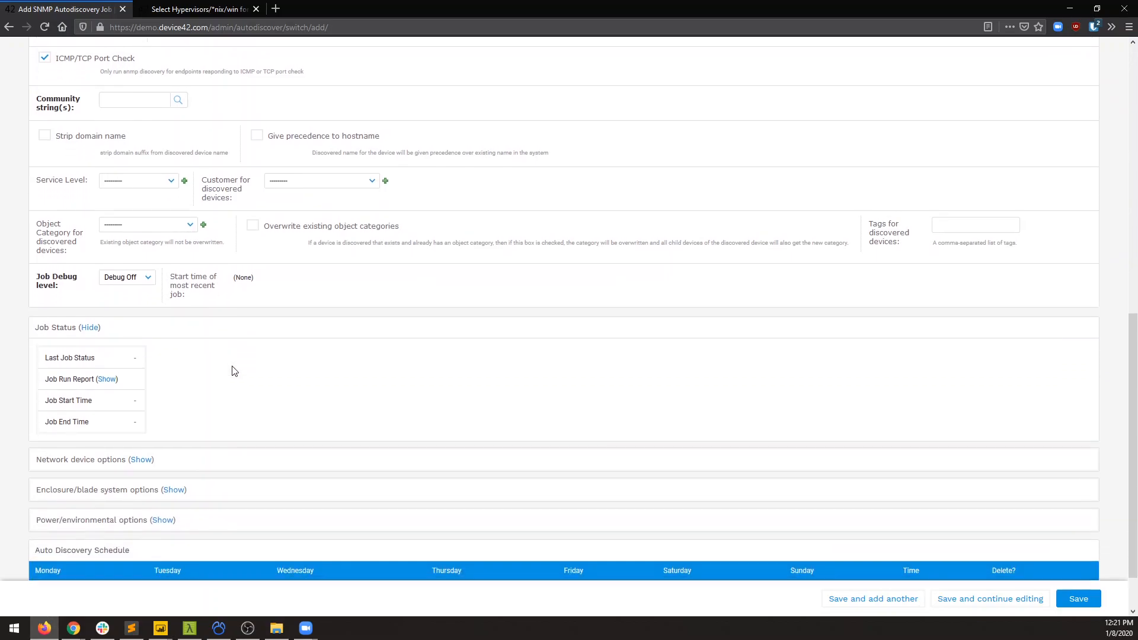
pyautogui.scroll(-1, 232, 371)
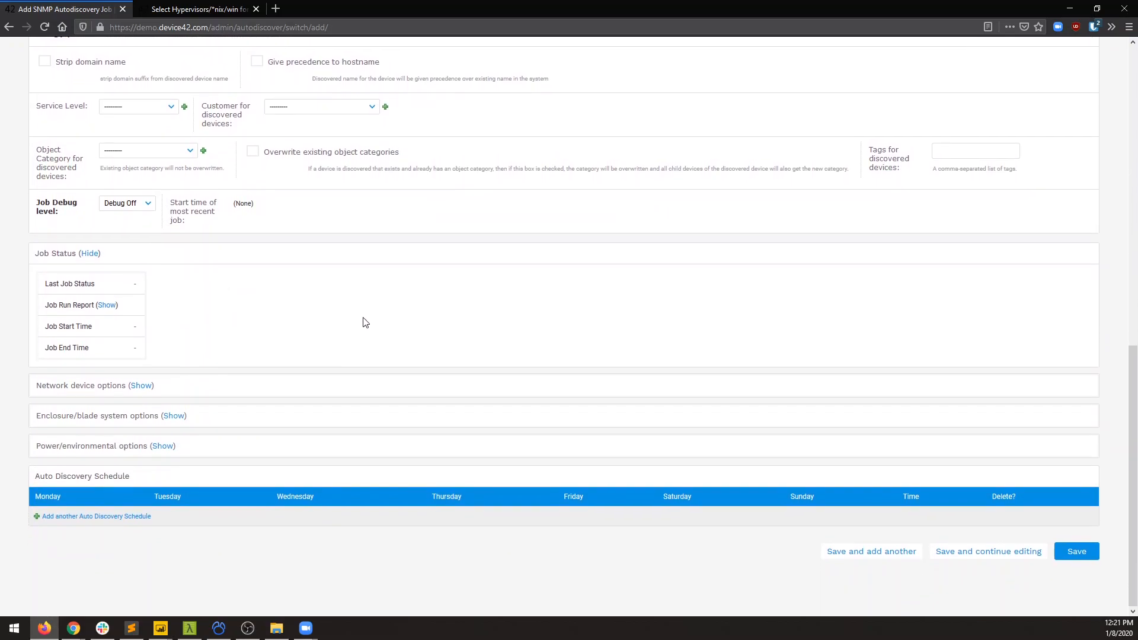
# Step: Show the network device options and examine the VRF group, subnet category, switch port, VLAN and port type settings
pyautogui.click(141, 385)
pyautogui.scroll(-2, 141, 392)
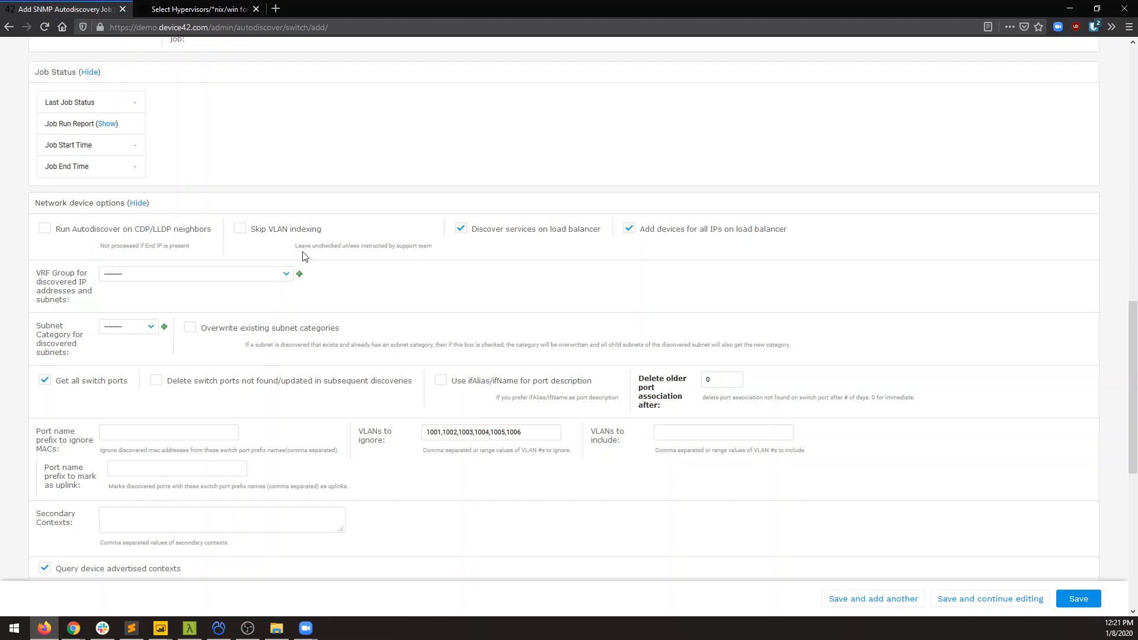
pyautogui.click(269, 274)
pyautogui.click(123, 296)
pyautogui.click(113, 328)
pyautogui.scroll(-2, 138, 345)
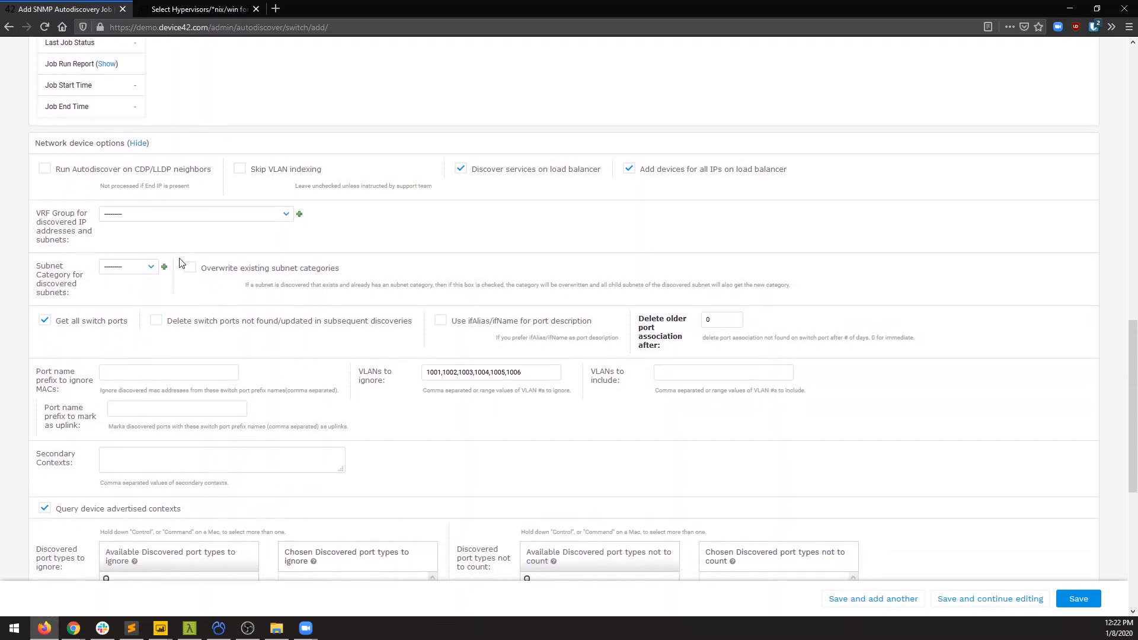
pyautogui.scroll(-2, 208, 270)
pyautogui.scroll(-2, 207, 271)
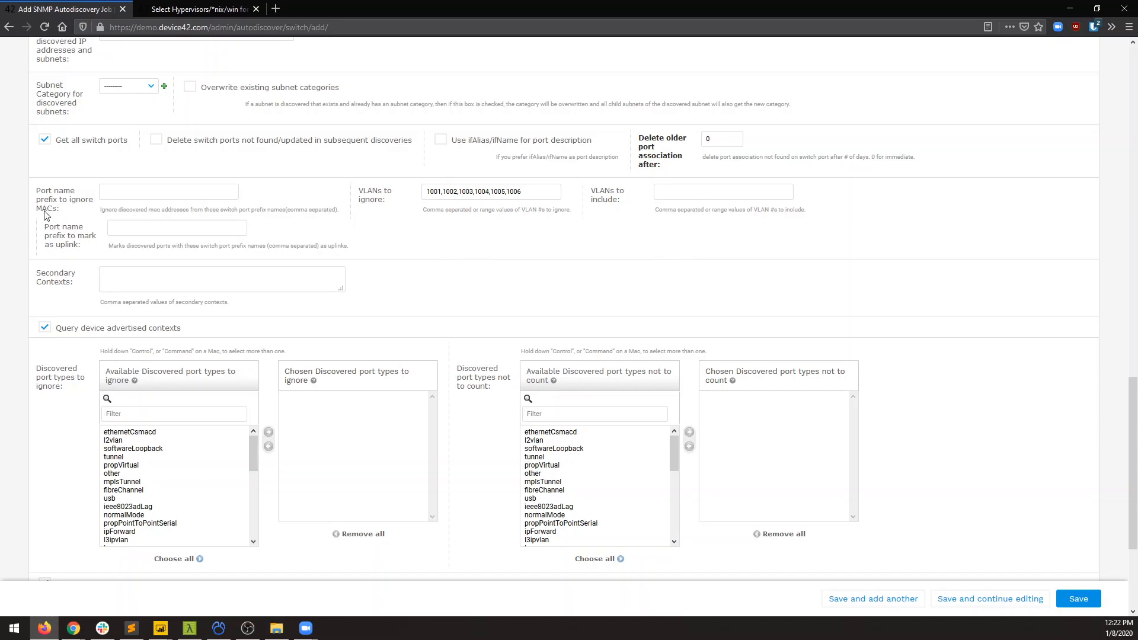
pyautogui.click(119, 193)
pyautogui.scroll(-2, 543, 247)
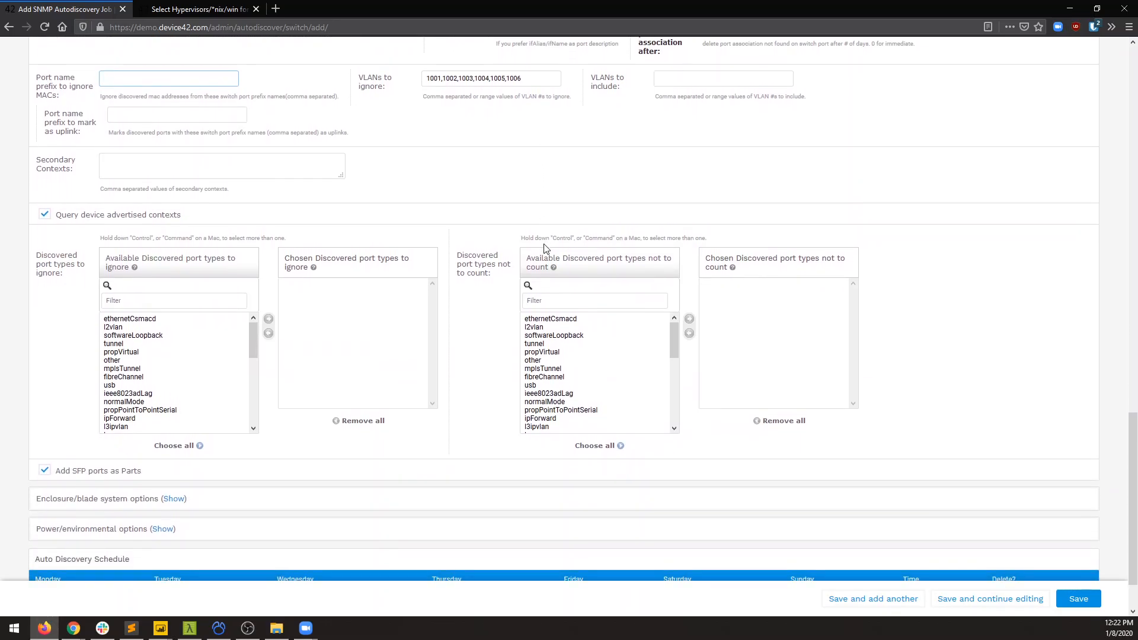
pyautogui.scroll(-2, 543, 246)
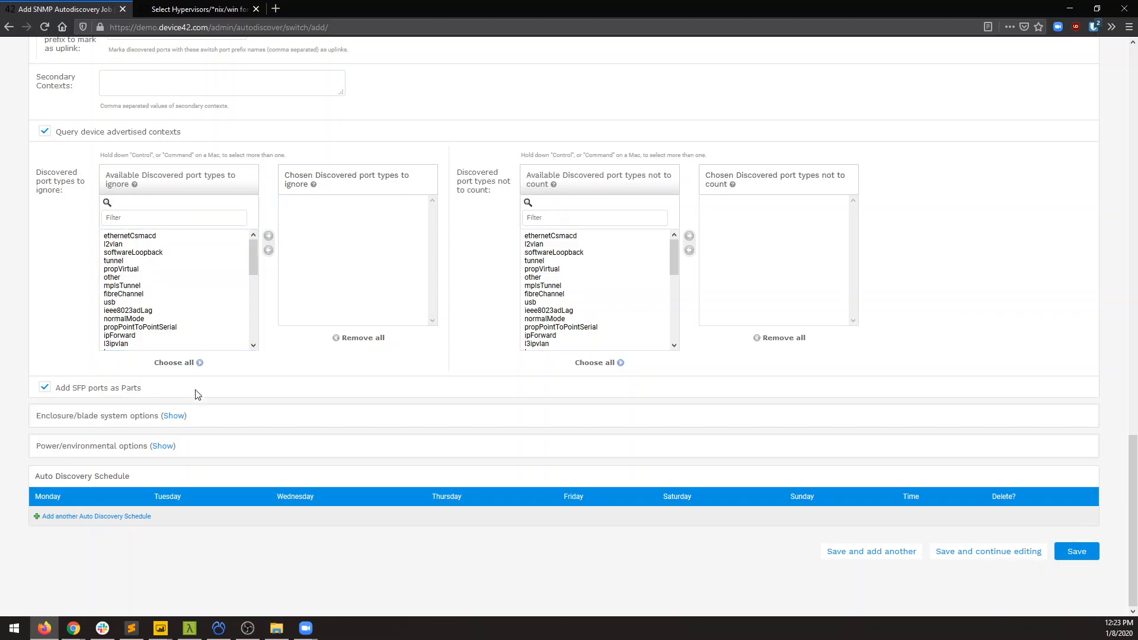
# Step: Show the enclosure/blade system options and set the action for modules not found to Change Service Level
pyautogui.click(176, 417)
pyautogui.scroll(-2, 181, 424)
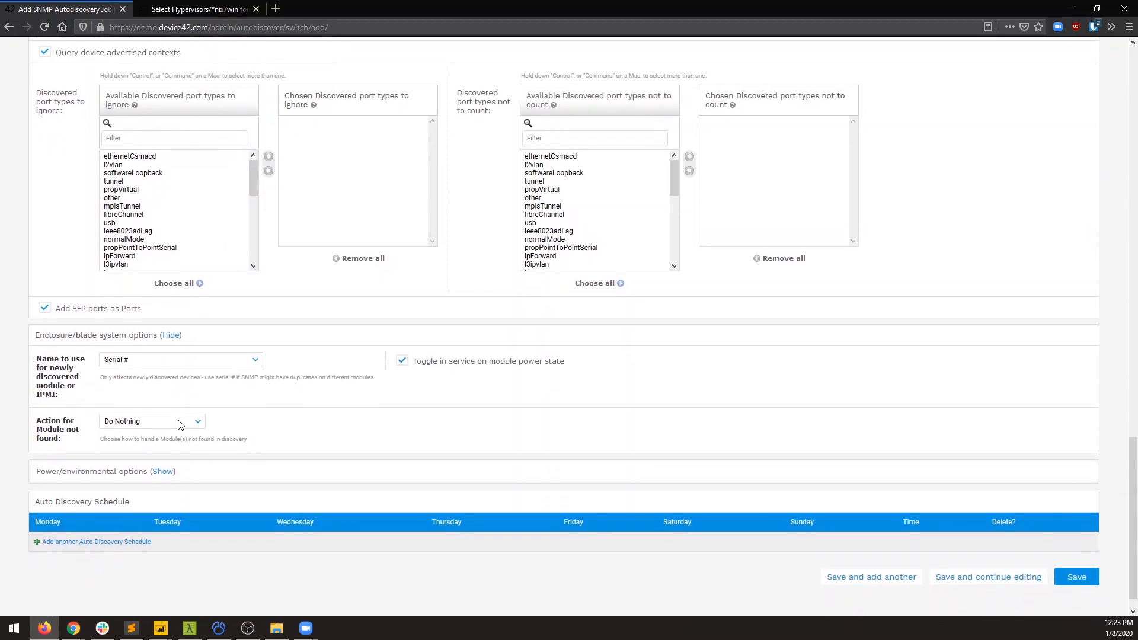
pyautogui.scroll(-1, 180, 425)
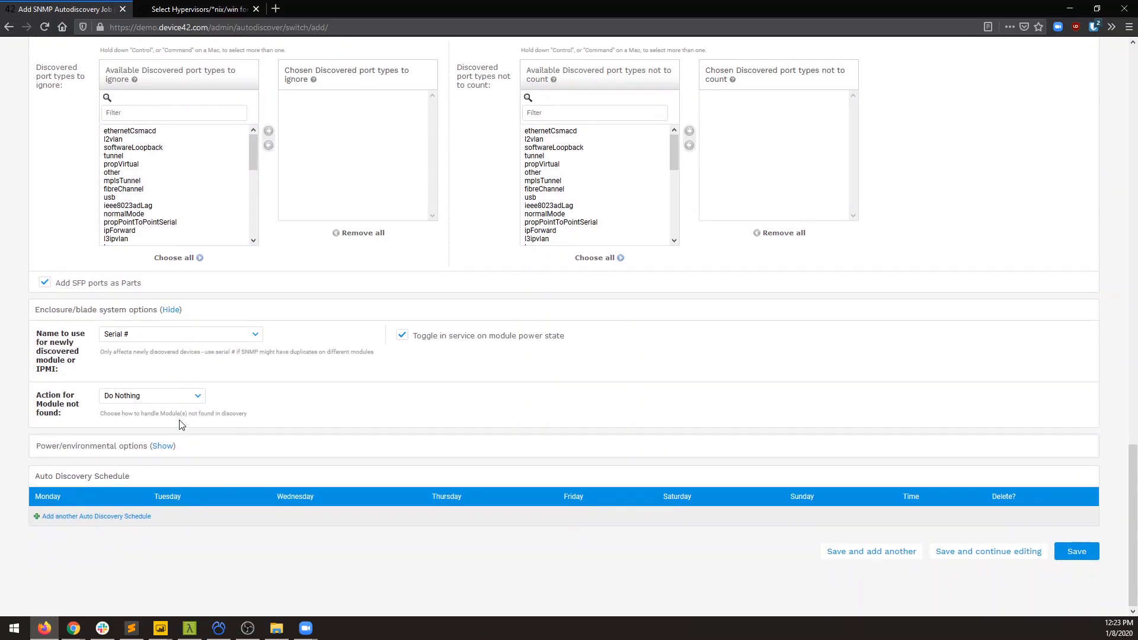
pyautogui.click(191, 339)
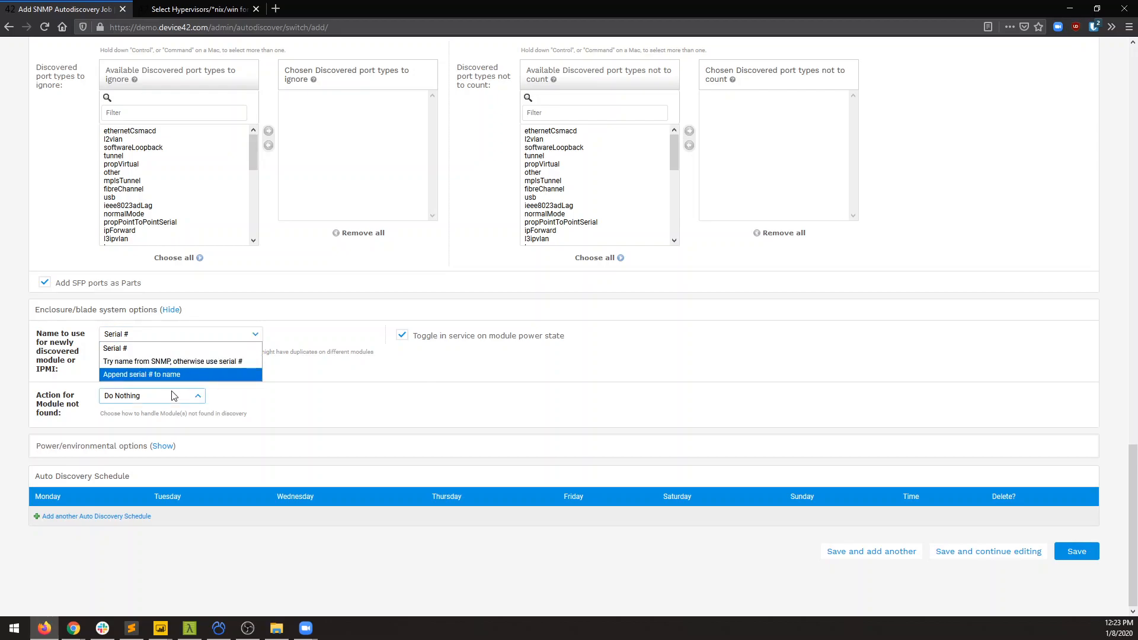
pyautogui.click(311, 348)
pyautogui.click(131, 396)
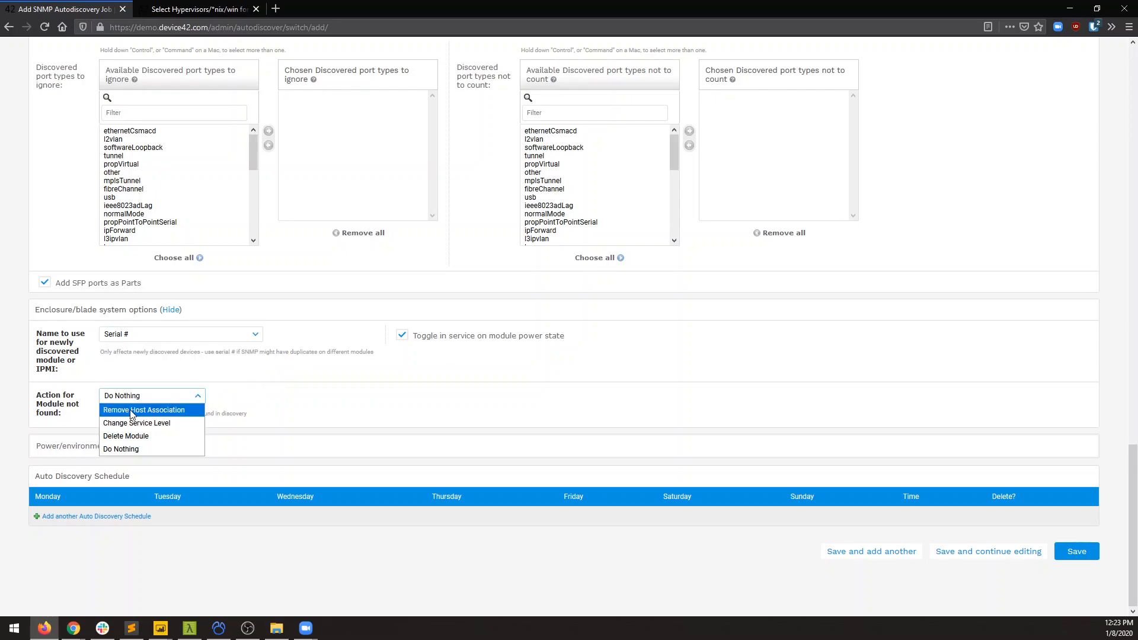
pyautogui.click(184, 423)
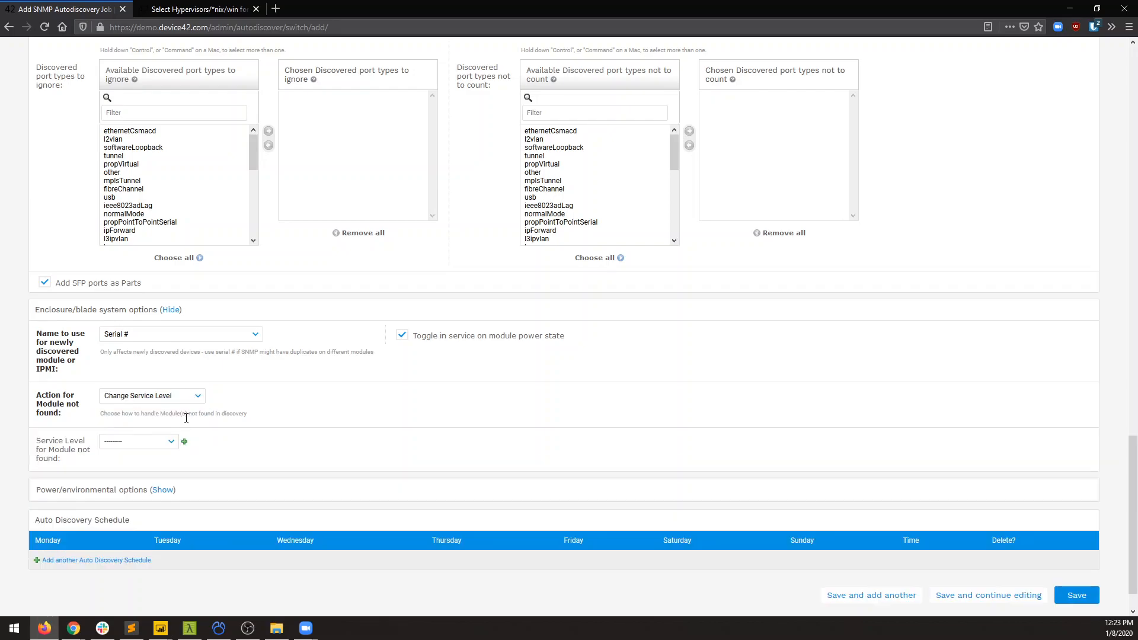
# Step: Show the power/environmental options and enable monitoring for discovered PDU devices
pyautogui.click(170, 490)
pyautogui.scroll(-3, 214, 382)
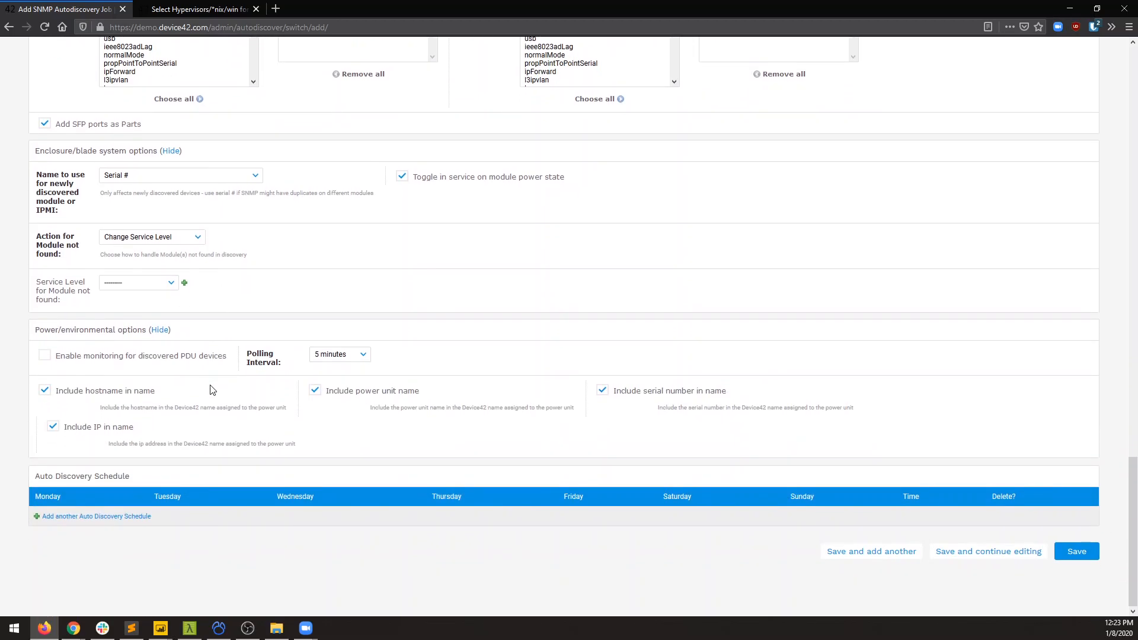
pyautogui.click(125, 364)
pyautogui.click(354, 358)
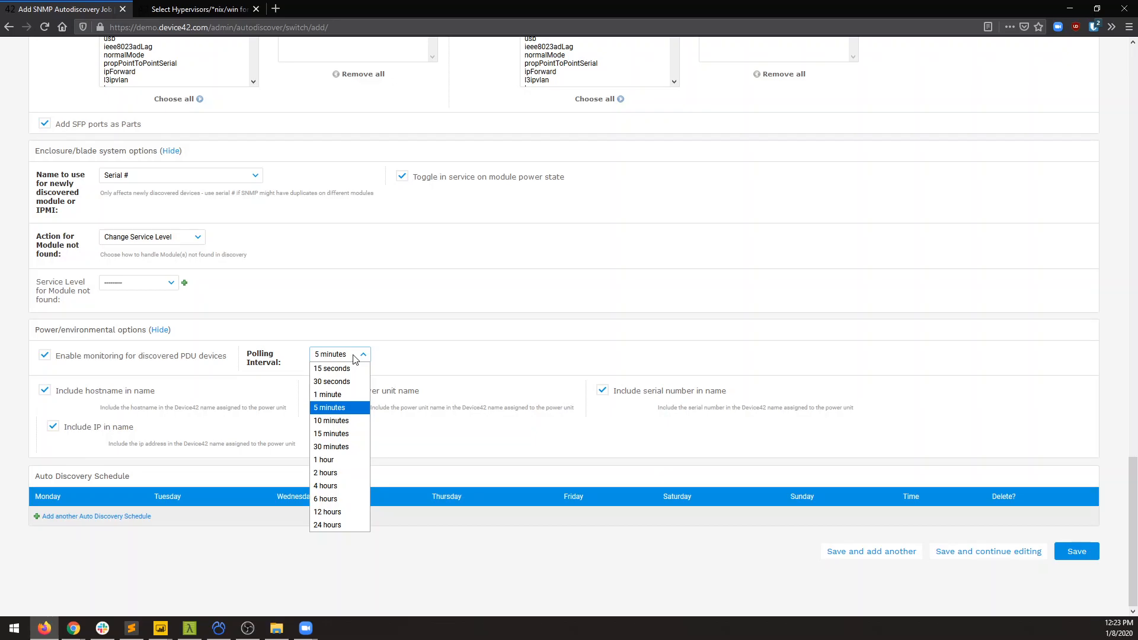
pyautogui.click(355, 360)
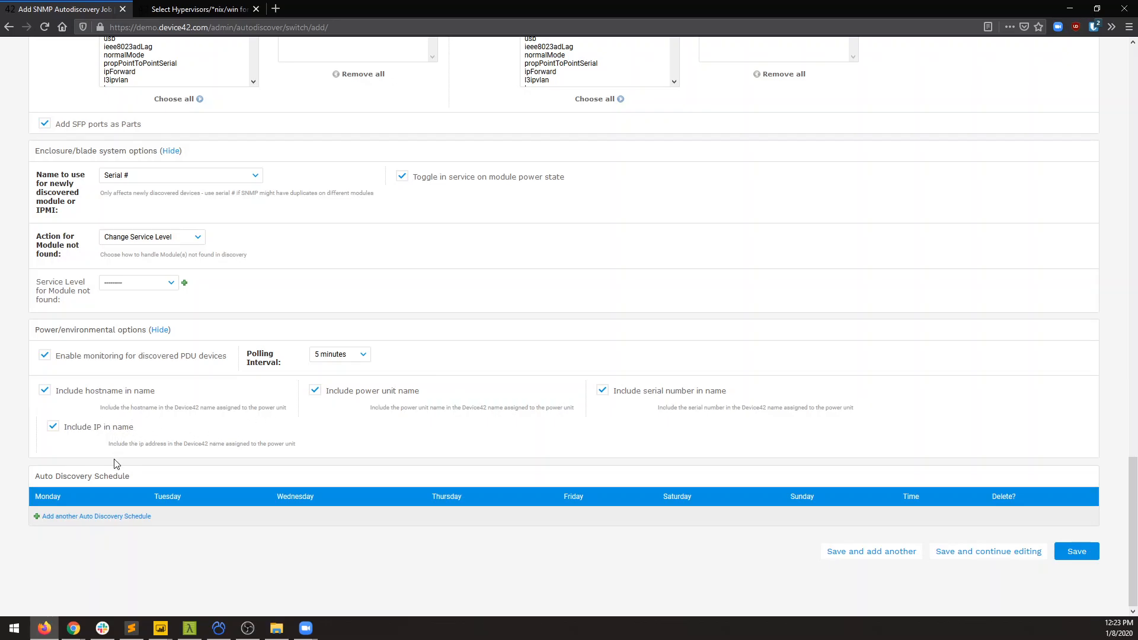
# Step: Add three auto discovery schedule rows covering every day, setting the first row's time to the current time, 12:24:06
pyautogui.click(111, 516)
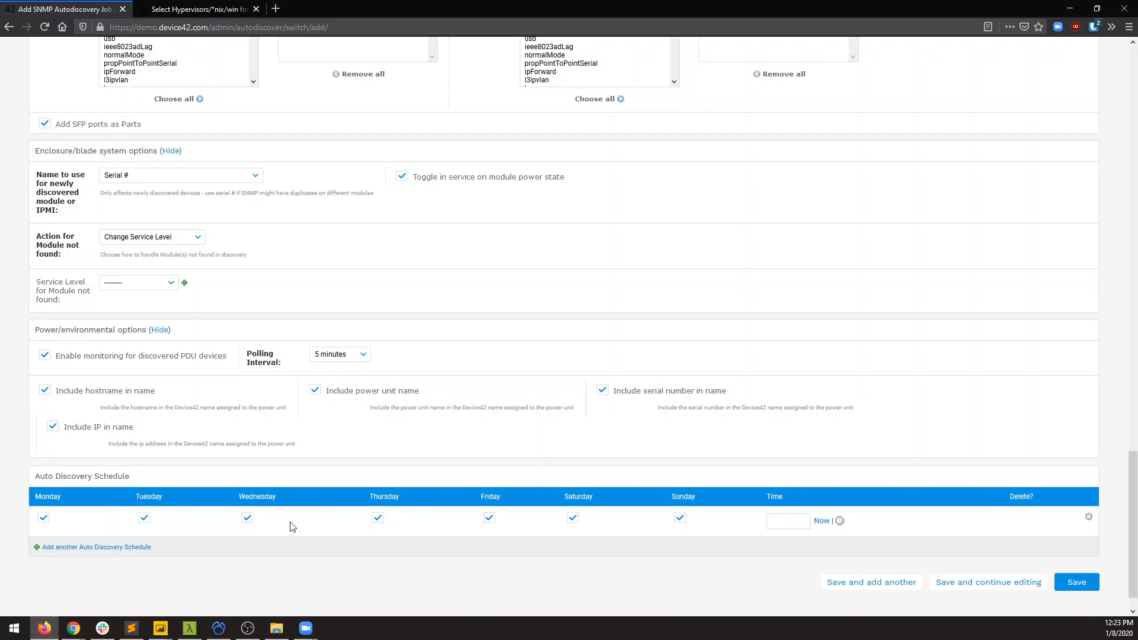
pyautogui.scroll(-2, 293, 526)
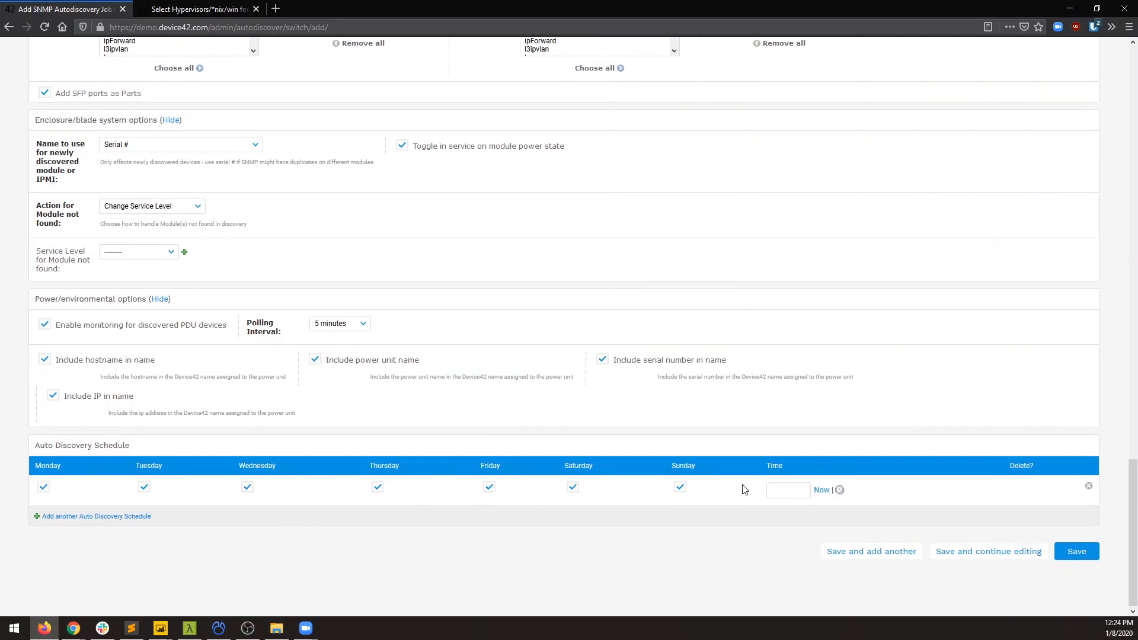
pyautogui.click(821, 490)
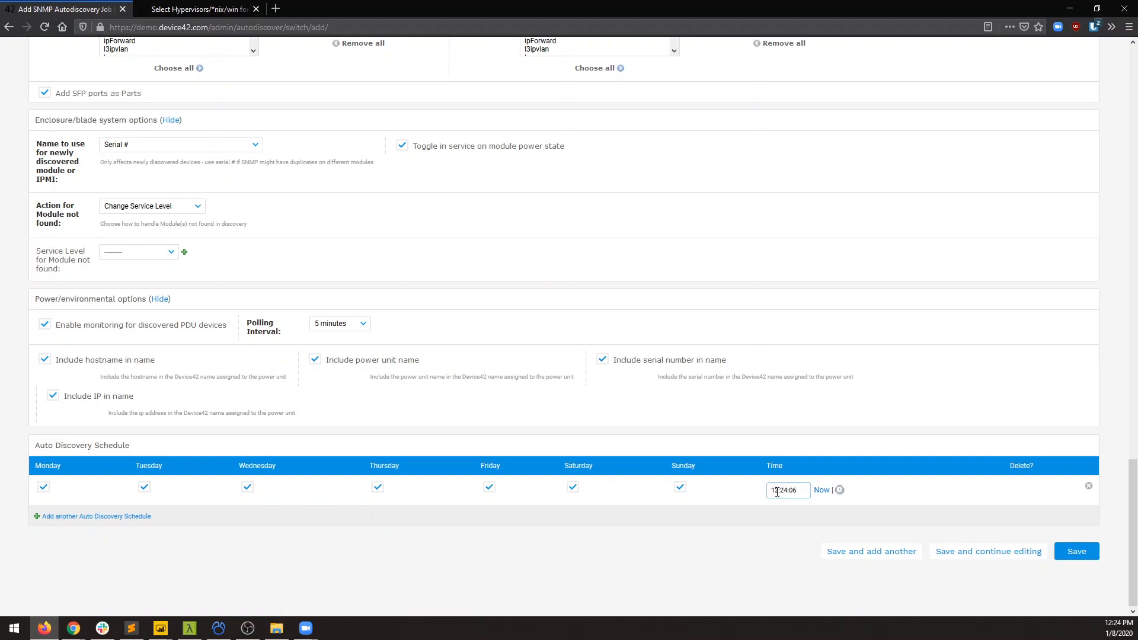
pyautogui.click(840, 491)
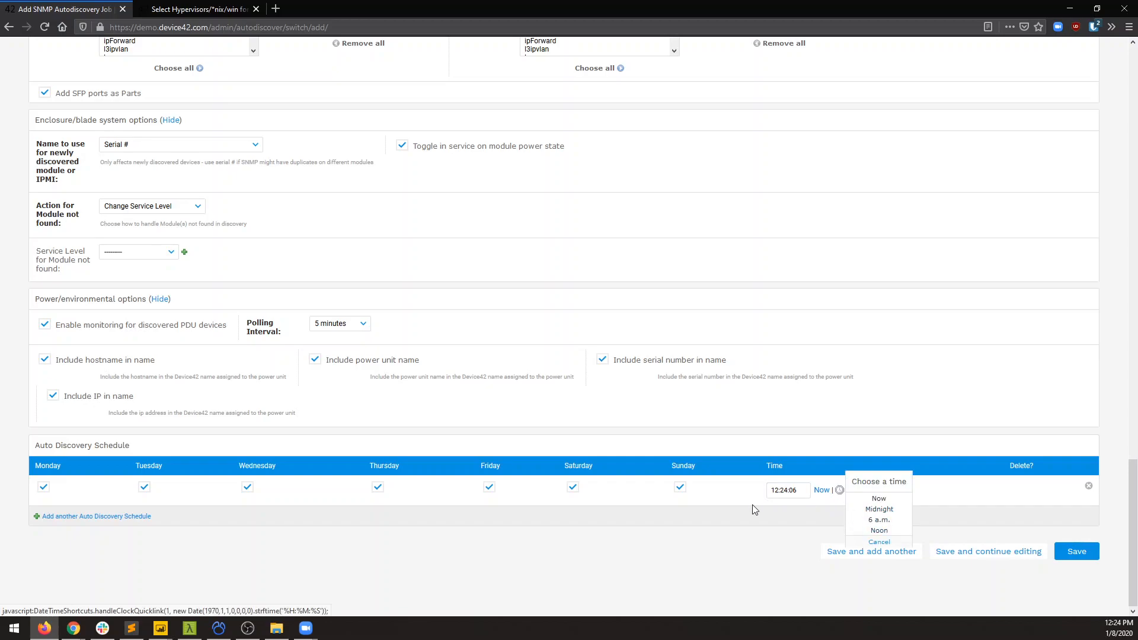
pyautogui.click(340, 540)
pyautogui.click(131, 517)
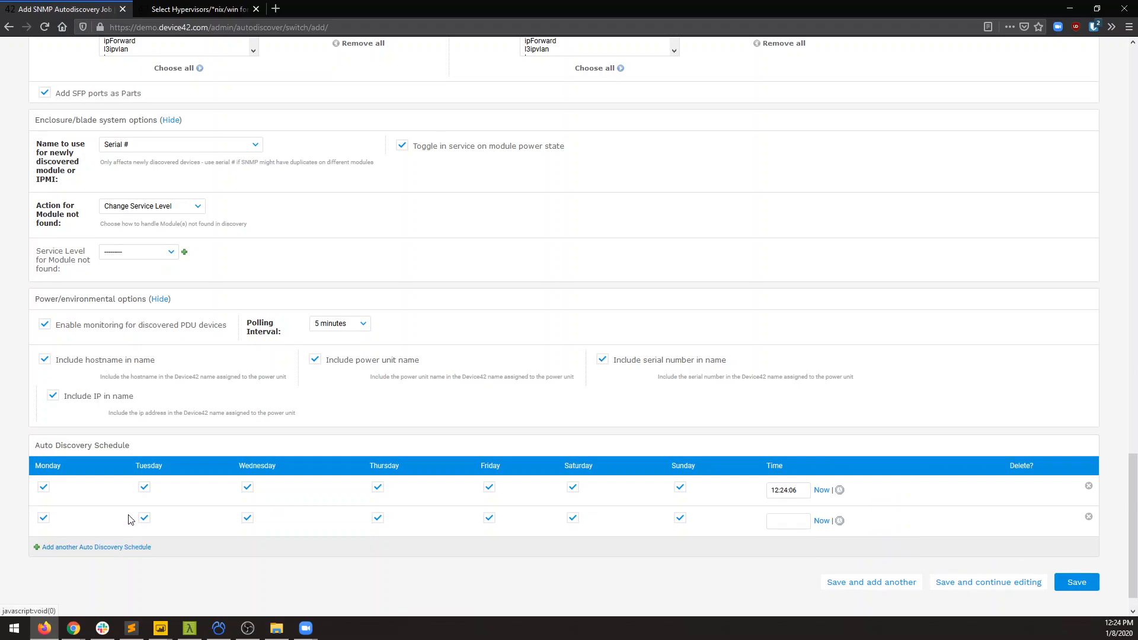
pyautogui.click(116, 547)
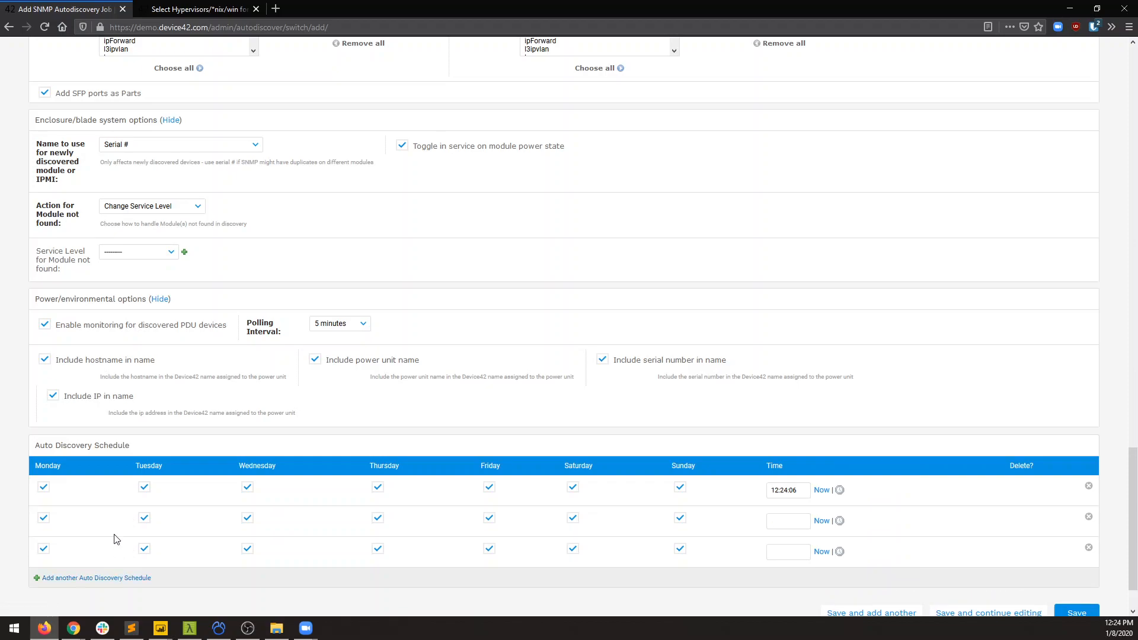